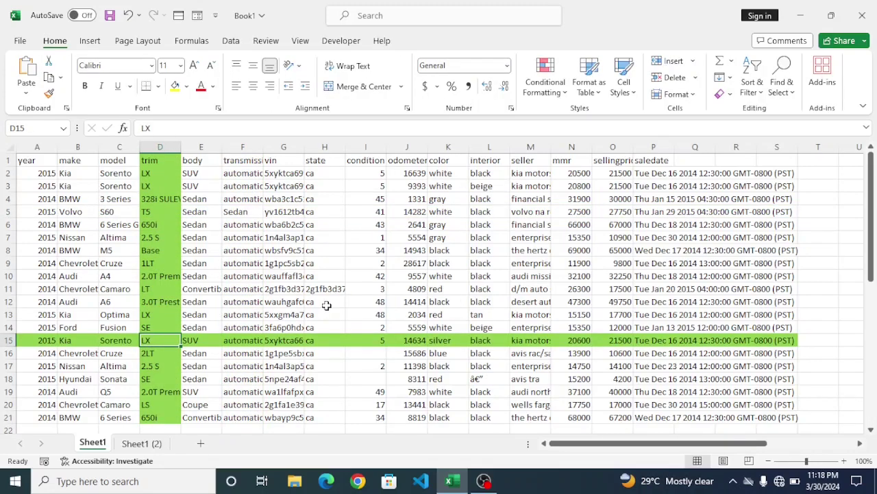
- Check the row and column highlighting at cells I9 and H5 on Sheet1, and switch to Sheet1 (2)
{"action": "left_click", "coordinate": [375, 264]}
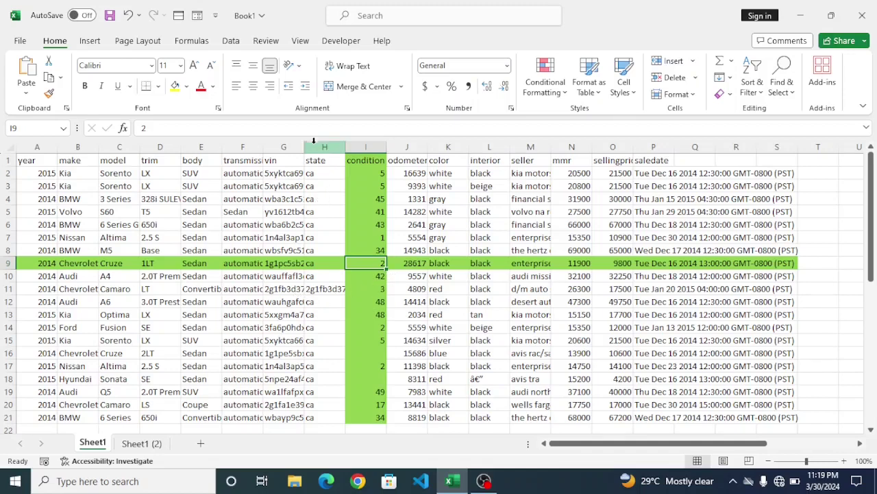
{"action": "left_click", "coordinate": [322, 209]}
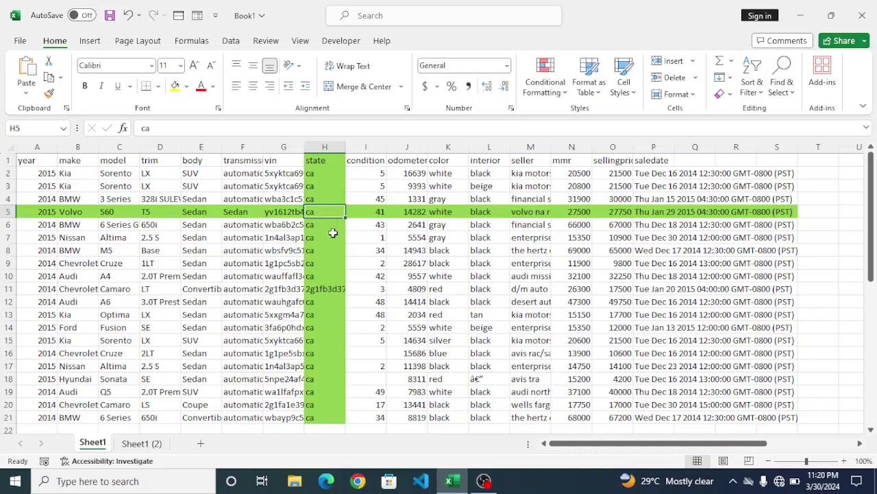
{"action": "key", "text": "ctrl+Page_Down"}
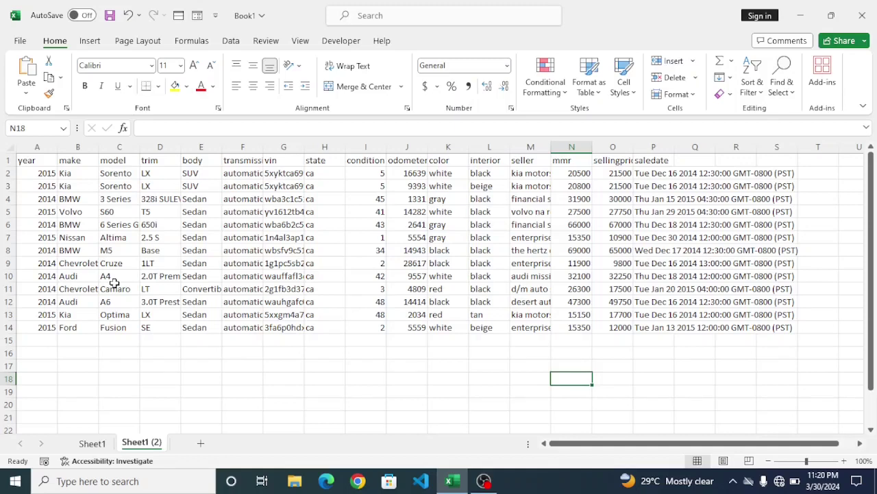
{"action": "left_click", "coordinate": [363, 356]}
{"action": "type", "text": "="}
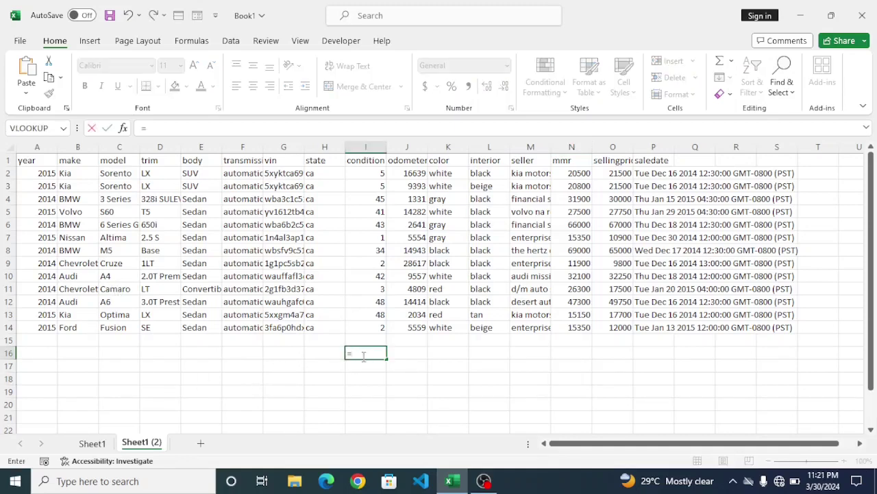
{"action": "type", "text": "cell"}
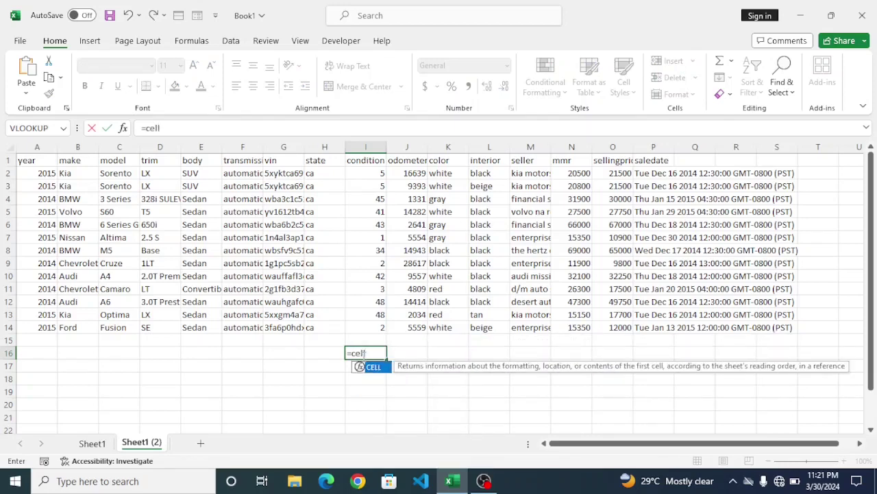
{"action": "type", "text": "("}
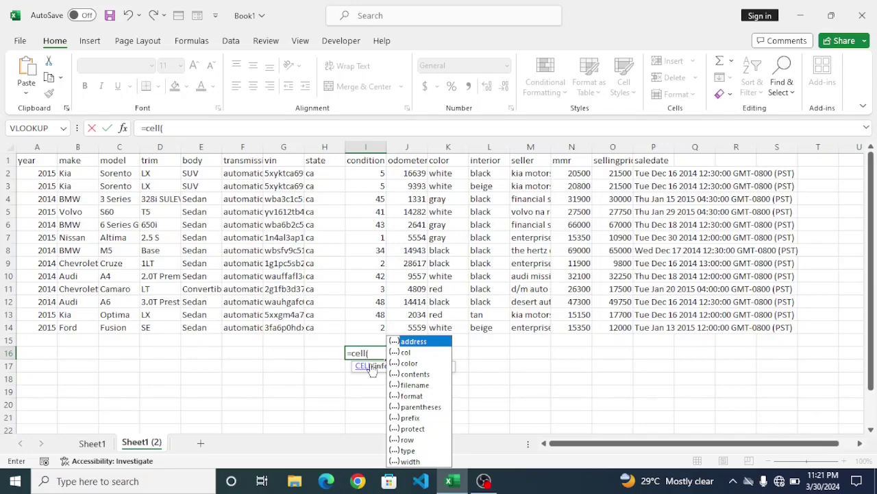
{"action": "key", "text": "BackSpace"}
{"action": "key", "text": "BackSpace"}
{"action": "key", "text": "BackSpace"}
{"action": "key", "text": "BackSpace"}
{"action": "key", "text": "BackSpace"}
{"action": "key", "text": "BackSpace"}
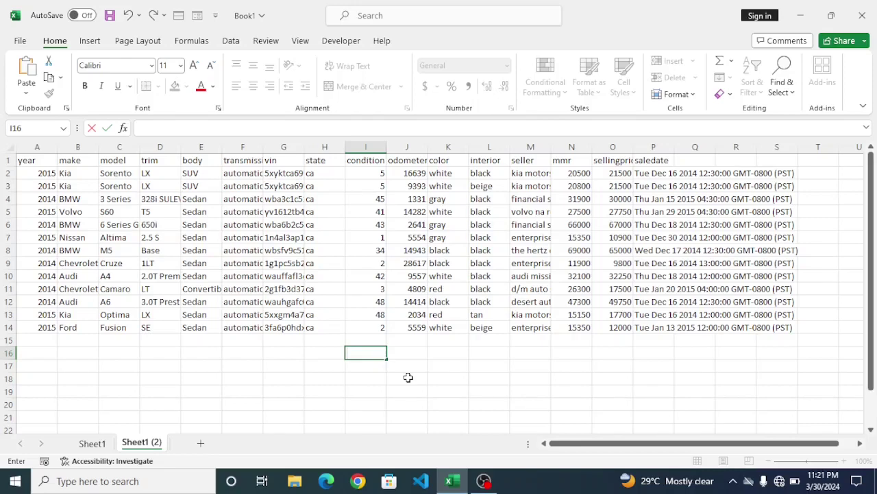
- Begin an OR formula in cell I16 with cell("col")=column() as its first condition
{"action": "scroll", "coordinate": [407, 377], "scroll_direction": "down", "scroll_amount": 1}
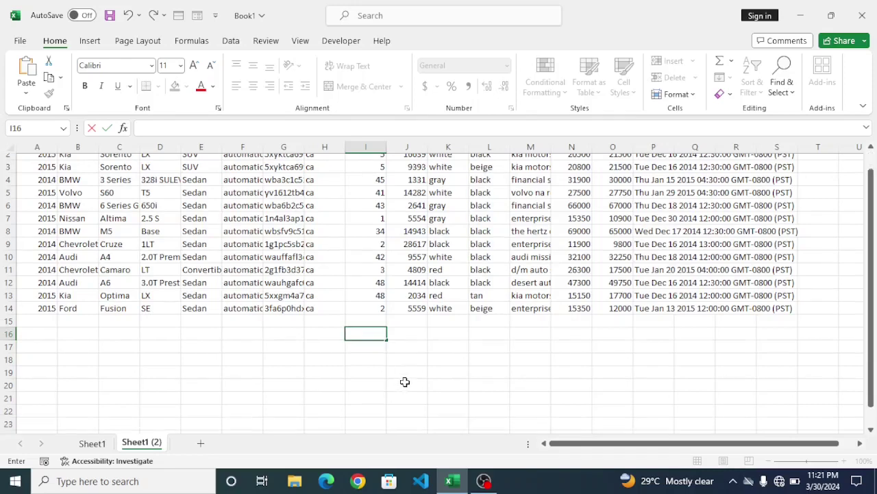
{"action": "scroll", "coordinate": [408, 373], "scroll_direction": "down", "scroll_amount": 1}
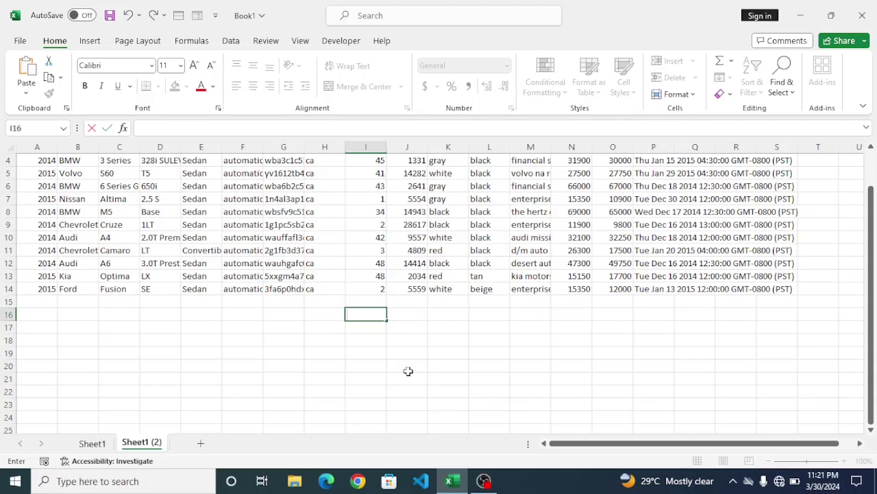
{"action": "type", "text": "="}
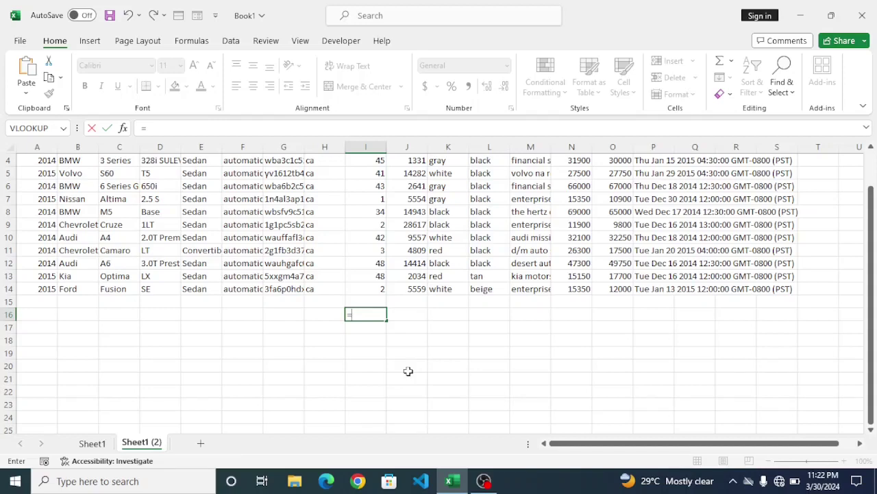
{"action": "type", "text": "ot"}
{"action": "key", "text": "BackSpace"}
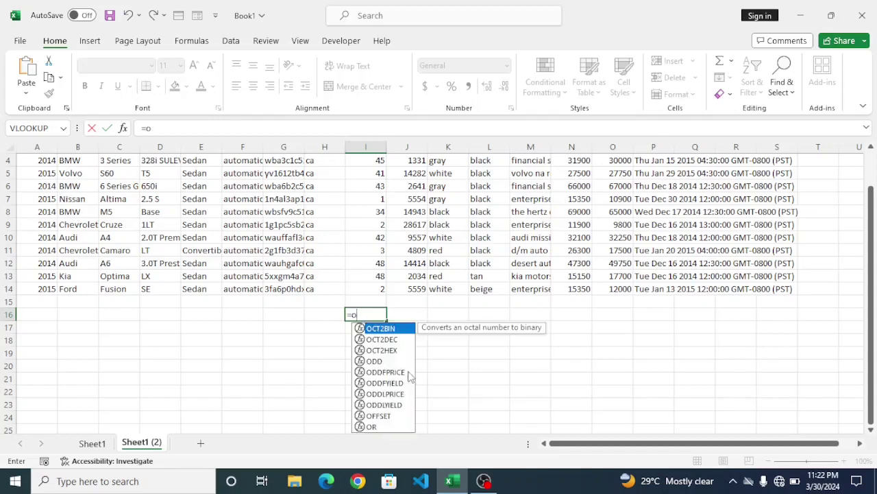
{"action": "type", "text": "r("}
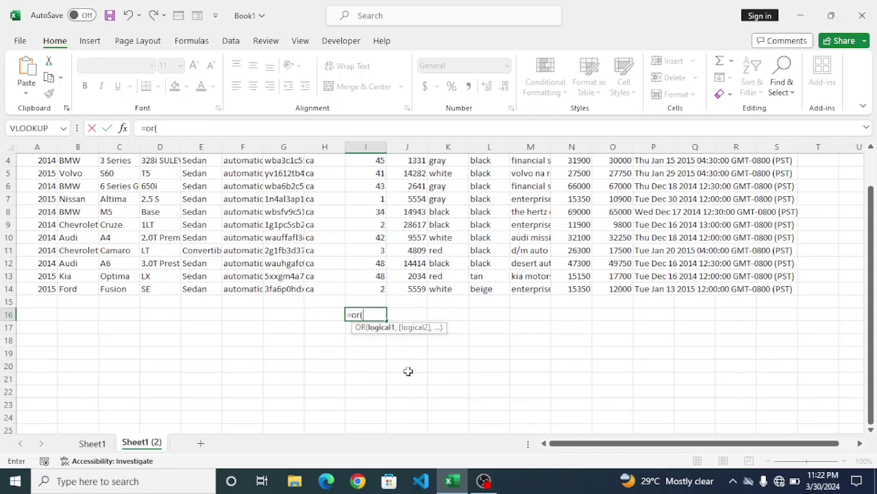
{"action": "type", "text": "cell"}
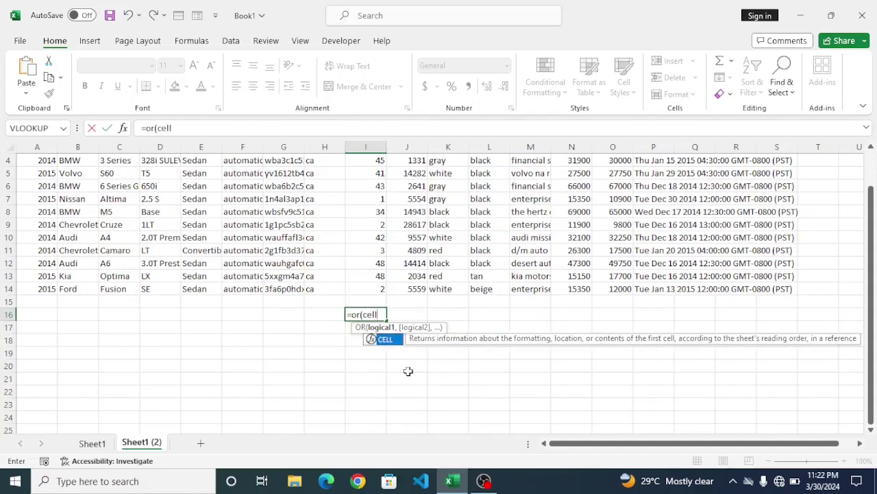
{"action": "type", "text": "(\""}
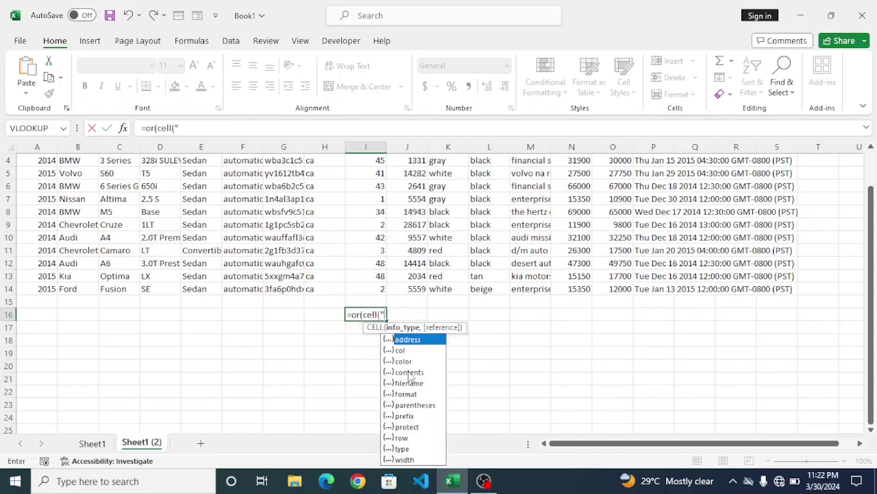
{"action": "type", "text": "col\""}
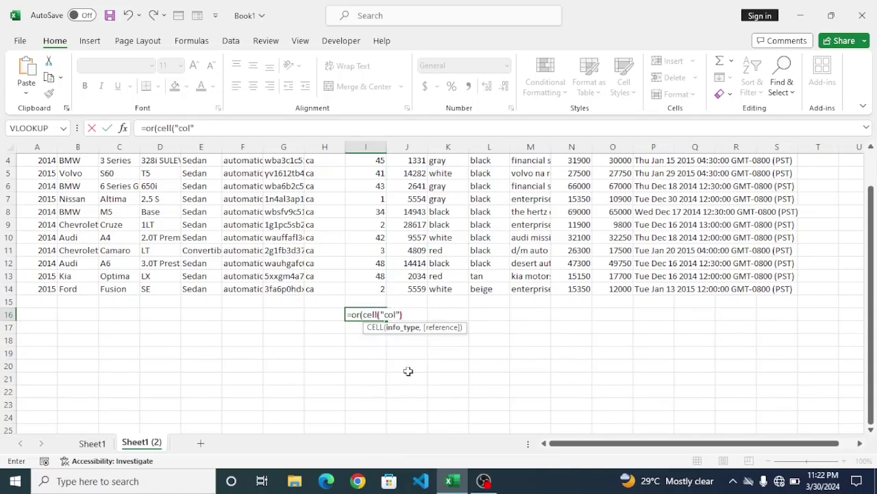
{"action": "type", "text": ")="}
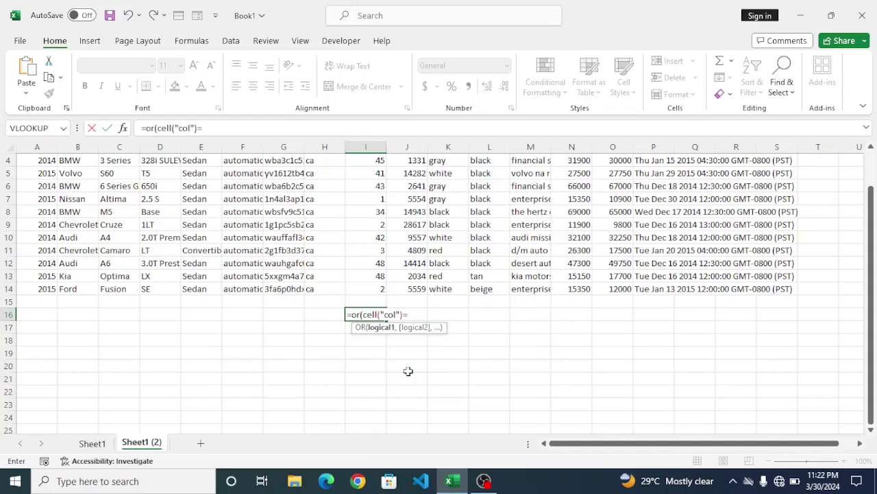
{"action": "type", "text": "colu"}
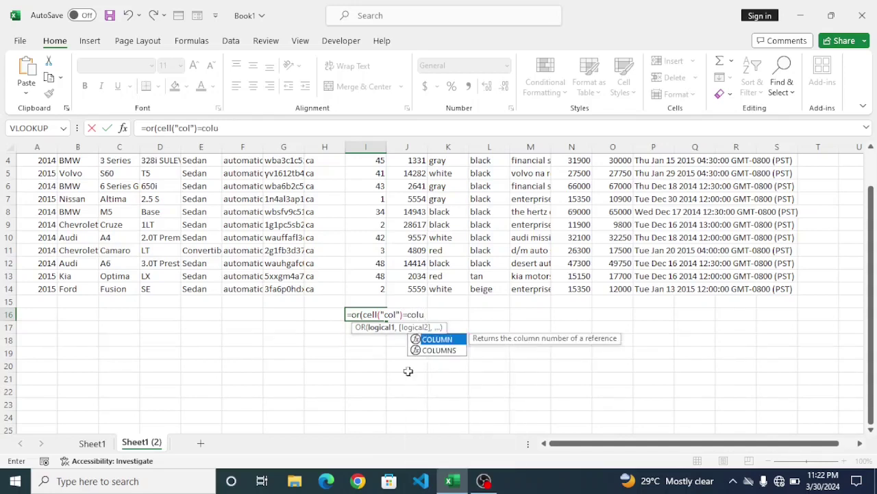
{"action": "type", "text": "mn"}
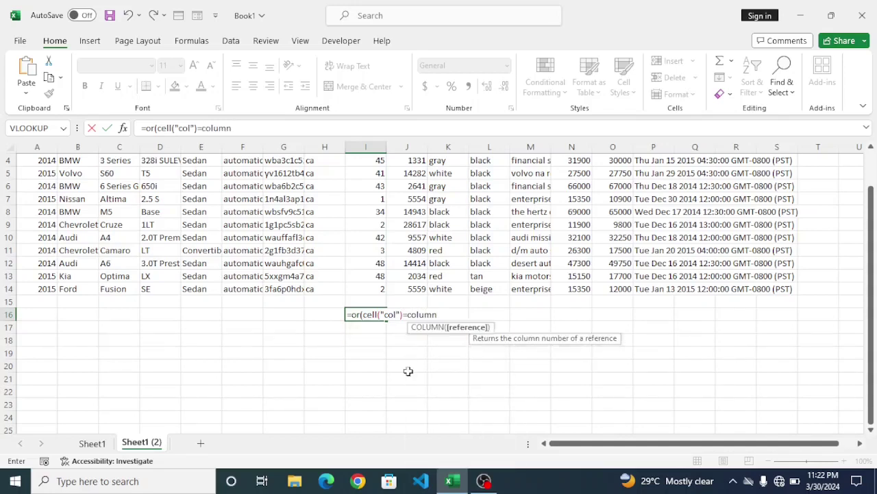
{"action": "type", "text": "(),"}
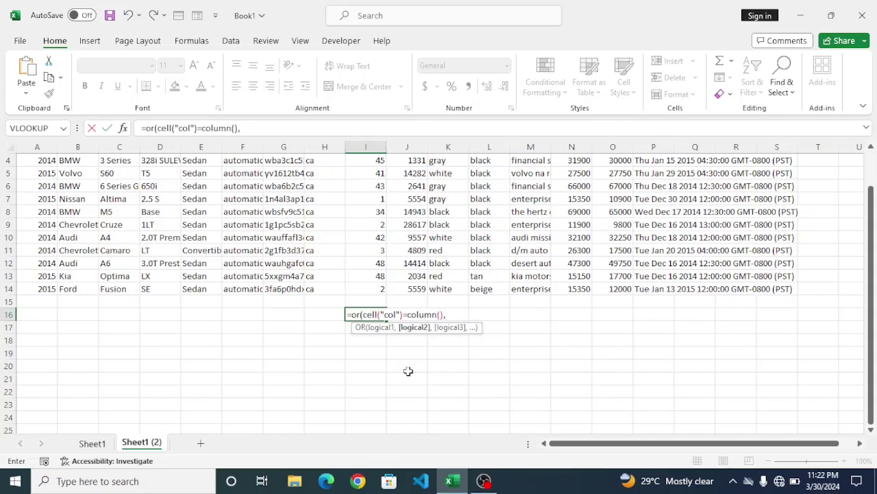
- Add cell("row")=row() as the second condition and close the OR formula's parentheses
{"action": "type", "text": " cell"}
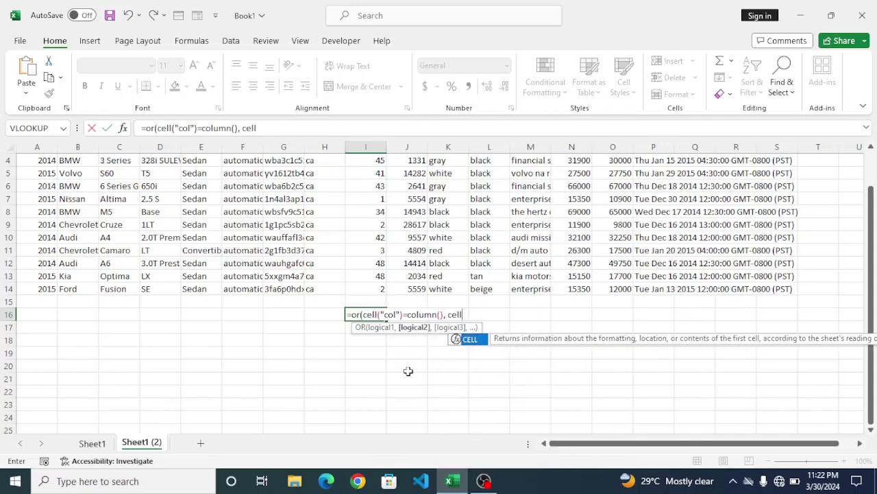
{"action": "type", "text": "("}
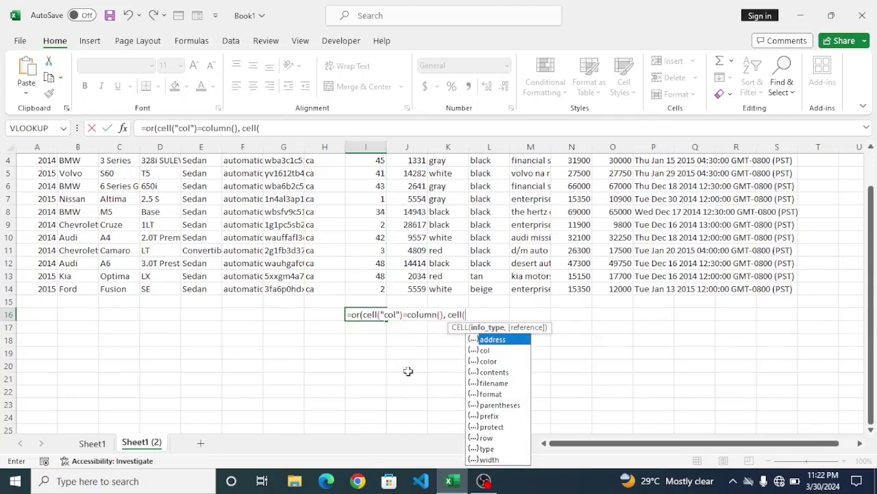
{"action": "type", "text": "\"row\")"}
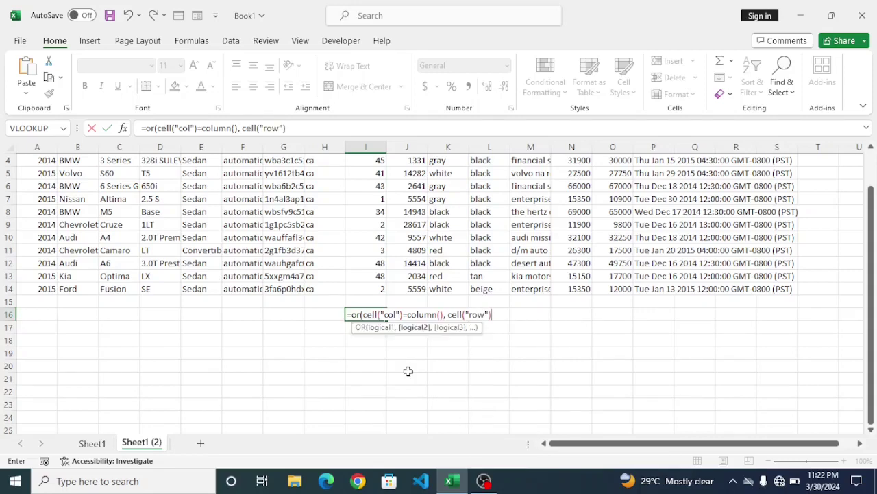
{"action": "type", "text": "="}
{"action": "type", "text": "row"}
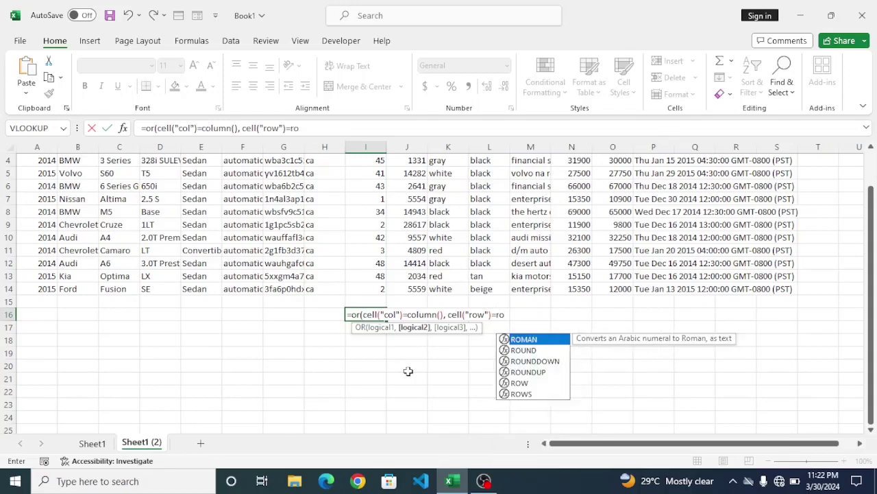
{"action": "type", "text": "()"}
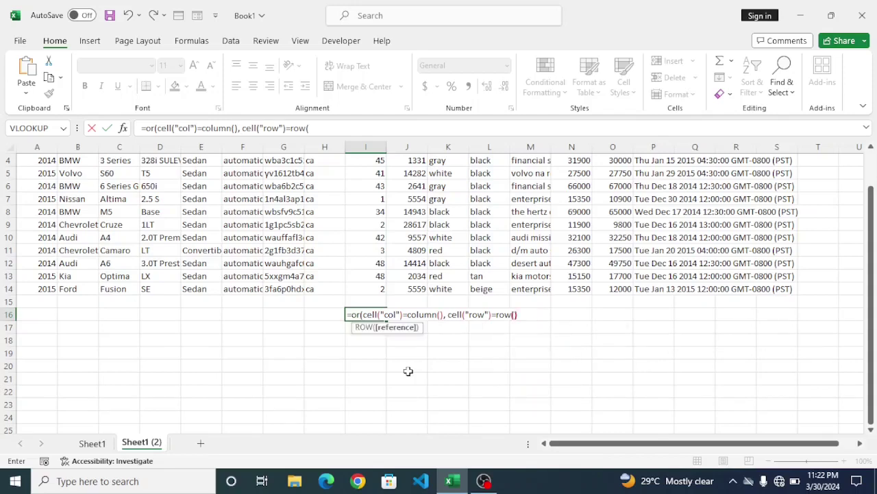
{"action": "type", "text": ")"}
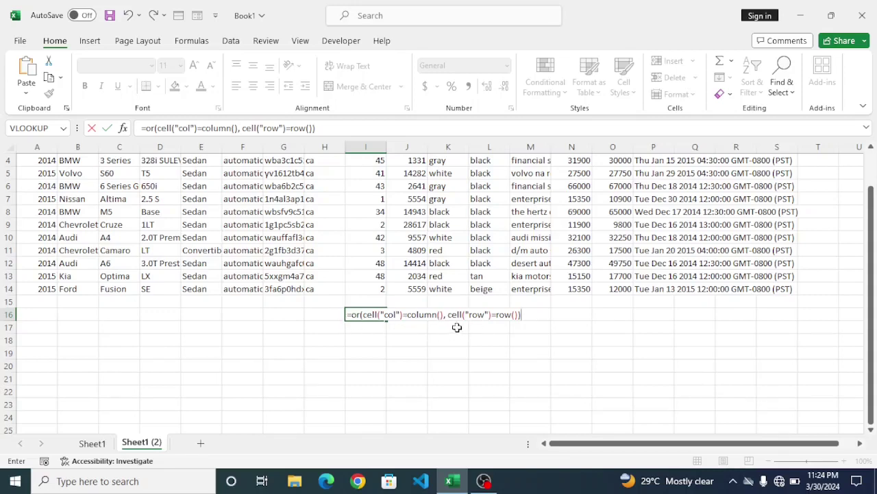
- Select the entire OR formula in cell I16 and remove it from the cell
{"action": "left_click_drag", "start_coordinate": [525, 313], "coordinate": [458, 317]}
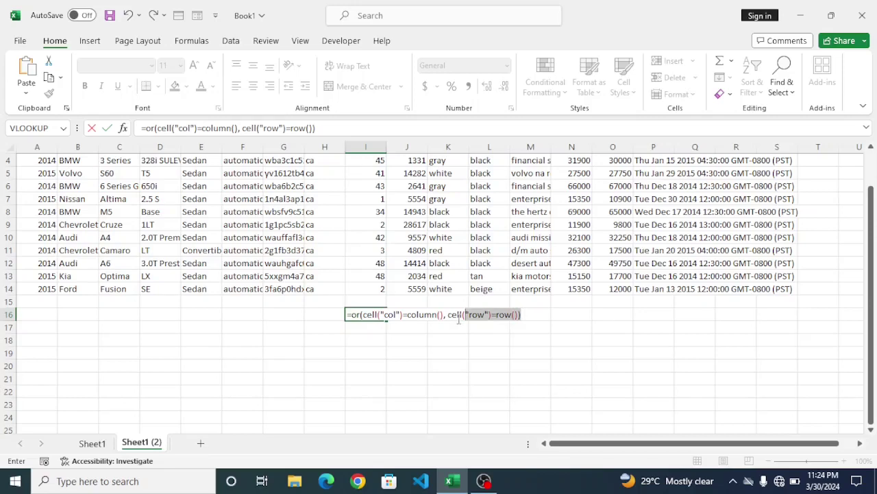
{"action": "left_click_drag", "start_coordinate": [359, 320], "coordinate": [336, 317]}
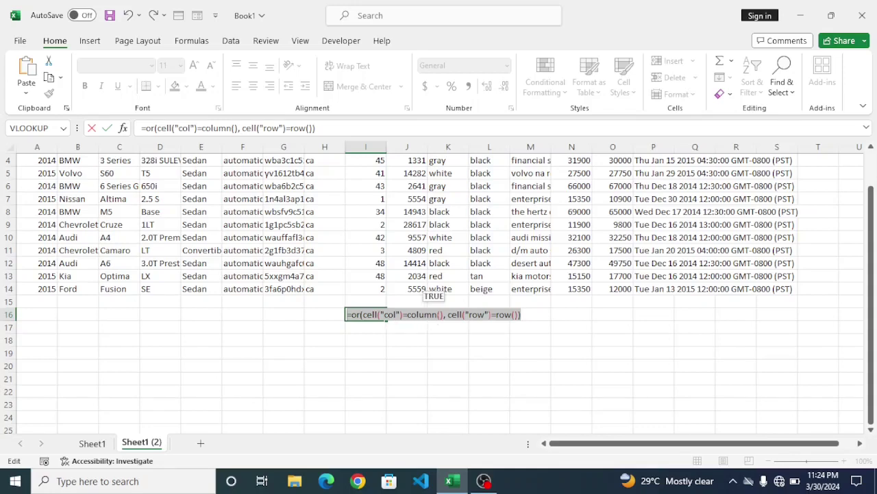
{"action": "key", "text": "BackSpace"}
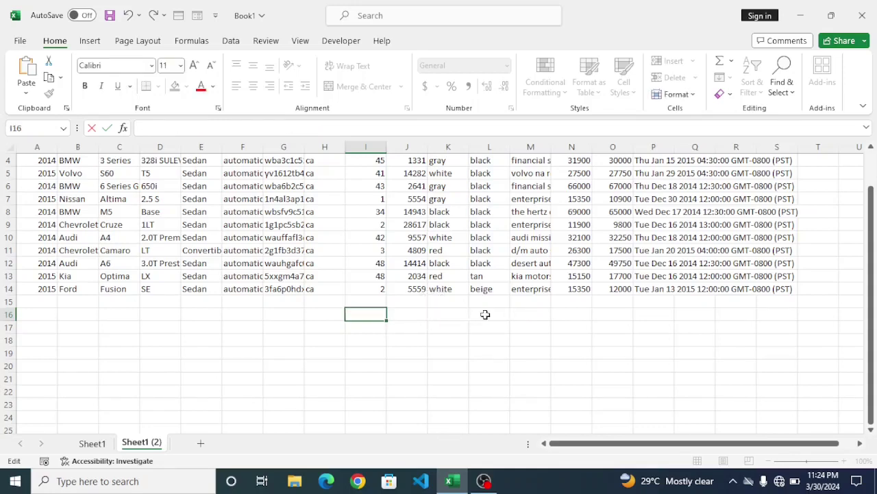
- Start a formula-based conditional formatting rule for A1:S14 using =or(cell("col")=column(), cell("row")=row())
{"action": "scroll", "coordinate": [135, 196], "scroll_direction": "up", "scroll_amount": 1}
{"action": "left_click_drag", "start_coordinate": [31, 162], "coordinate": [74, 178]}
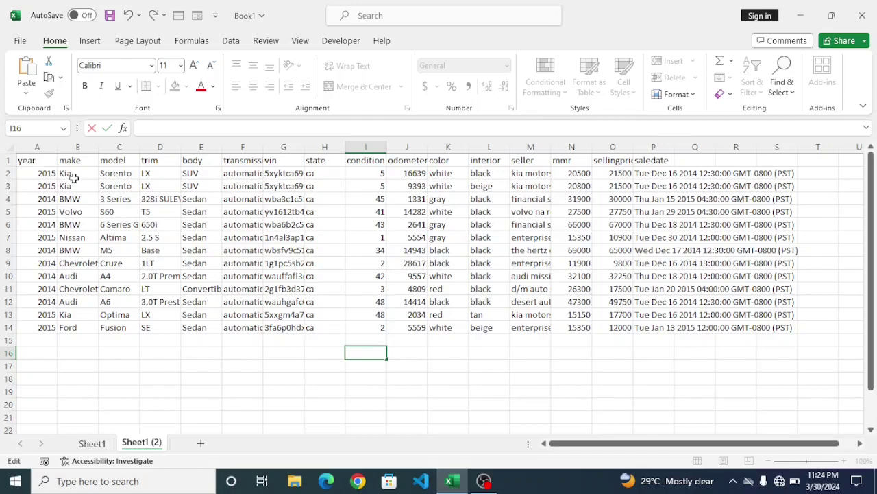
{"action": "left_click_drag", "start_coordinate": [719, 377], "coordinate": [777, 328]}
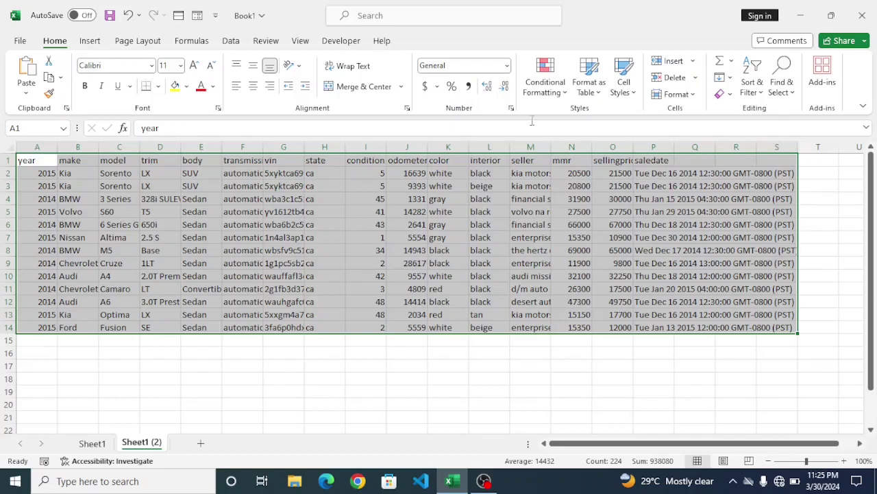
{"action": "left_click", "coordinate": [556, 88]}
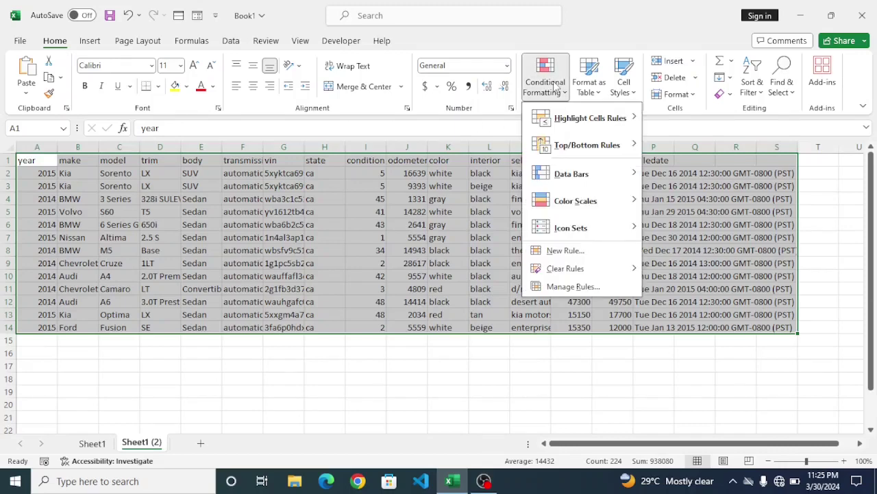
{"action": "left_click", "coordinate": [564, 252]}
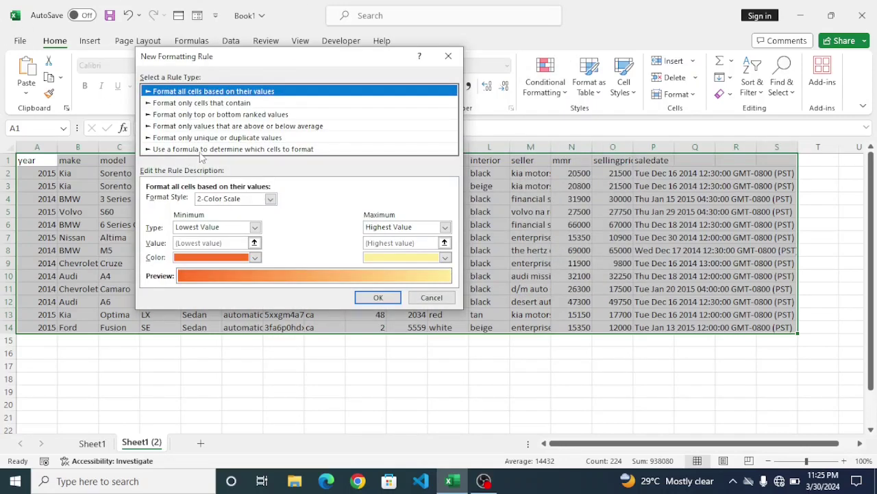
{"action": "left_click", "coordinate": [306, 152]}
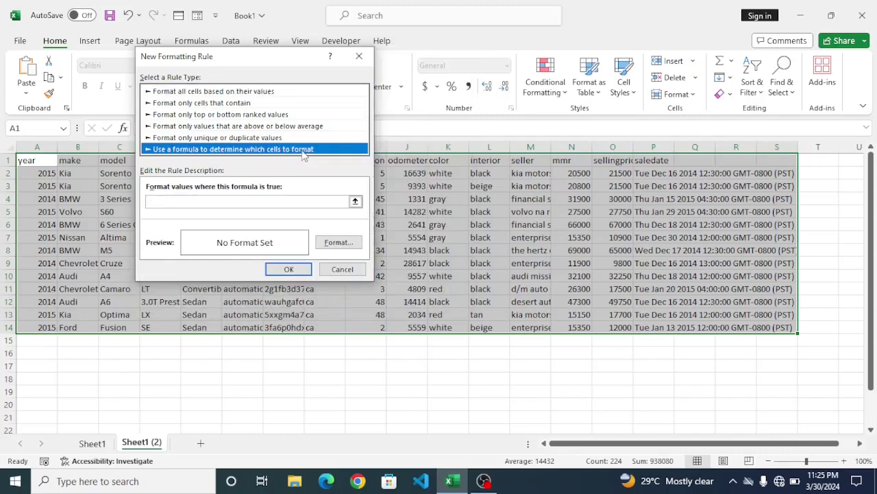
{"action": "left_click", "coordinate": [156, 202]}
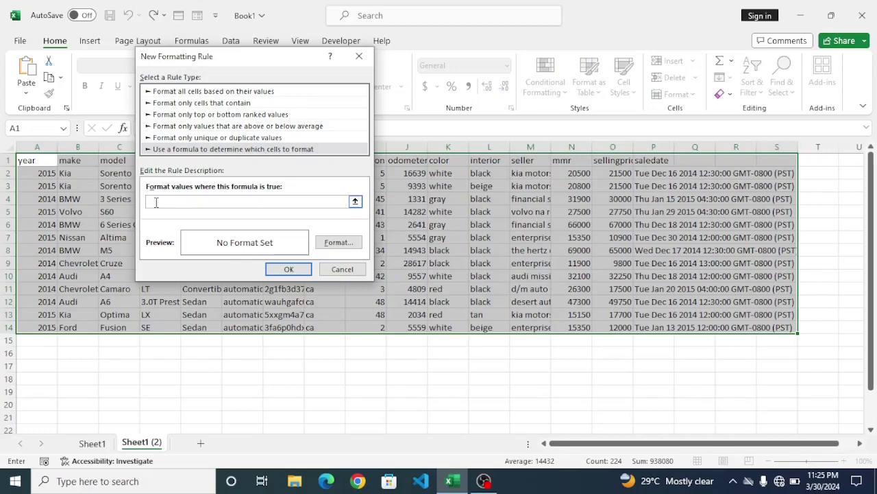
{"action": "type", "text": "=or(cell(\"col\")=column(), cell(\"row\")=row())"}
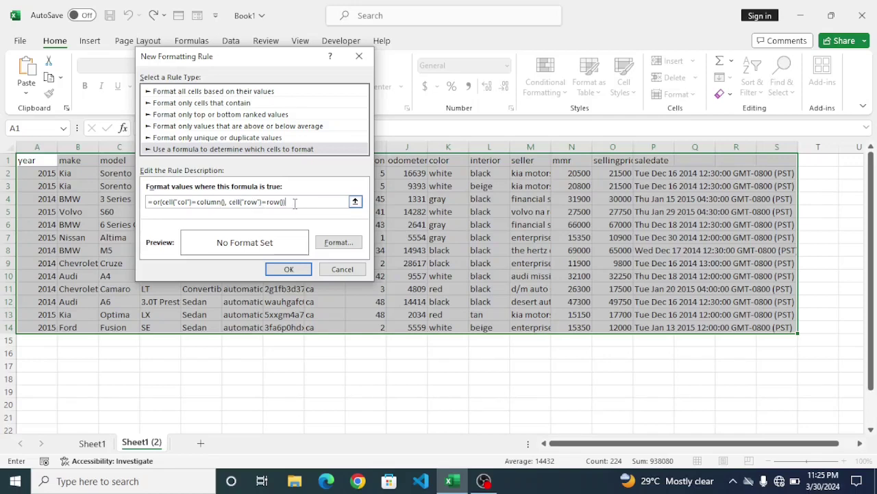
- Give the conditional formatting rule a green background fill and apply it to the data range
{"action": "left_click", "coordinate": [334, 244]}
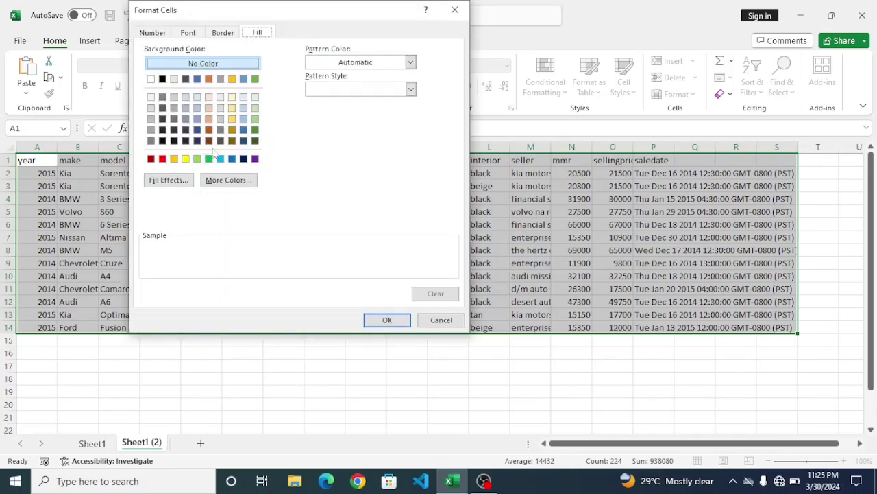
{"action": "left_click", "coordinate": [260, 34]}
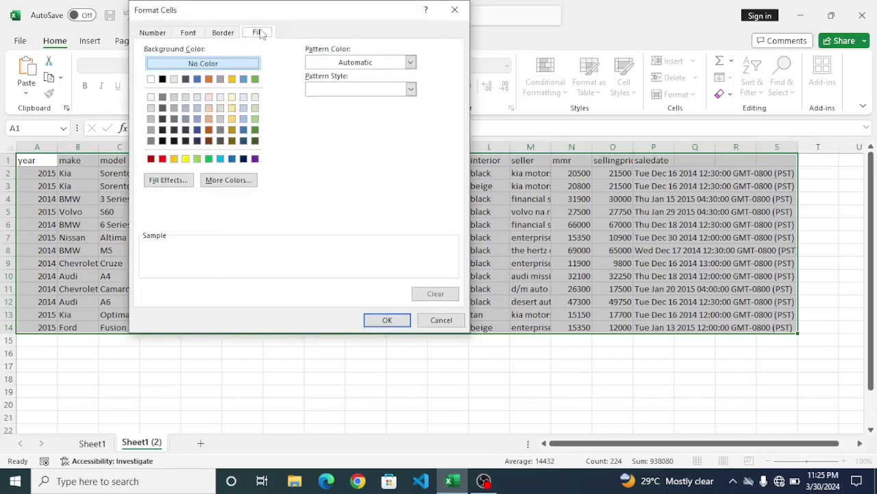
{"action": "left_click", "coordinate": [209, 159]}
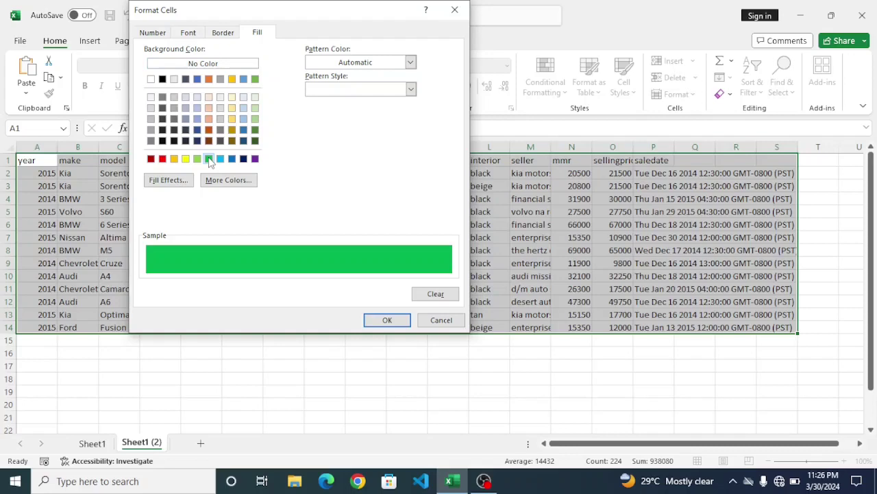
{"action": "left_click", "coordinate": [380, 320]}
{"action": "left_click", "coordinate": [289, 268]}
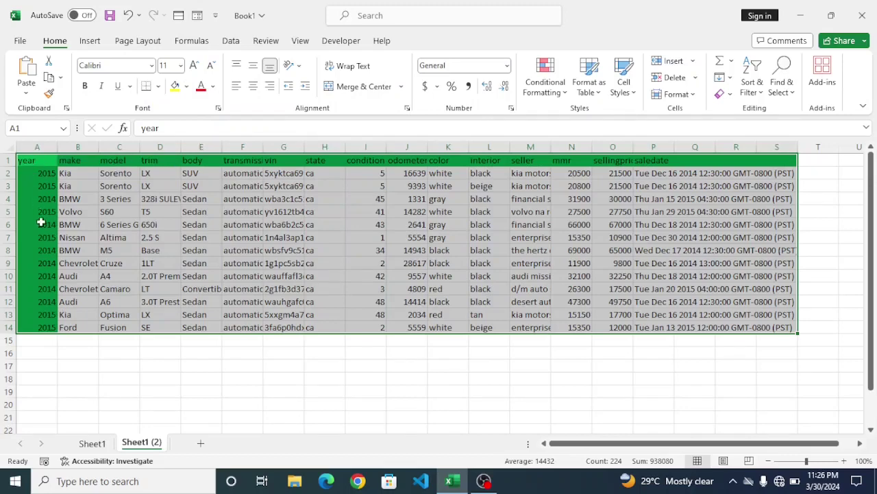
- Test the highlight by selecting cell I7 and cell K4 in turn, recalculating the sheet after each selection
{"action": "left_click", "coordinate": [339, 227]}
{"action": "left_click", "coordinate": [366, 237]}
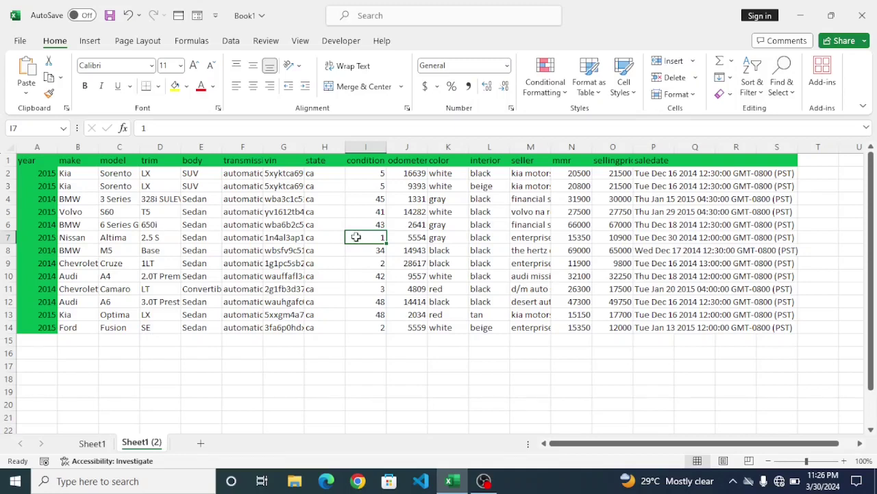
{"action": "key", "text": "F9"}
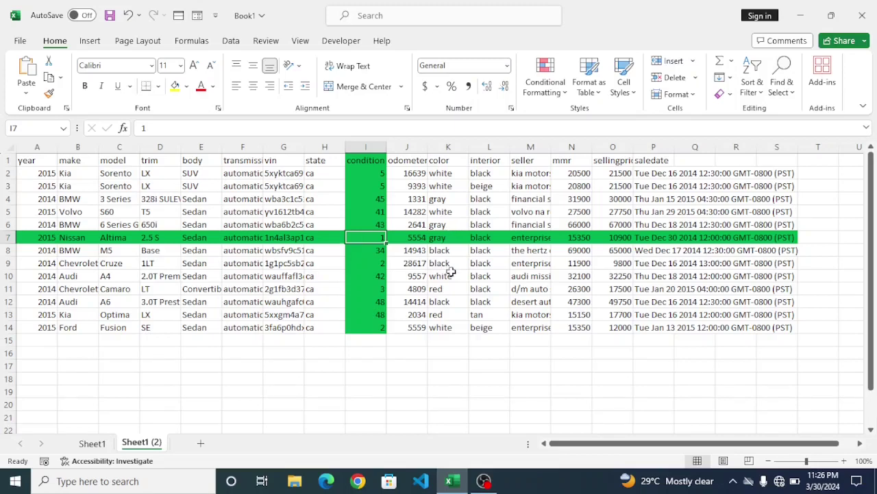
{"action": "left_click", "coordinate": [446, 200]}
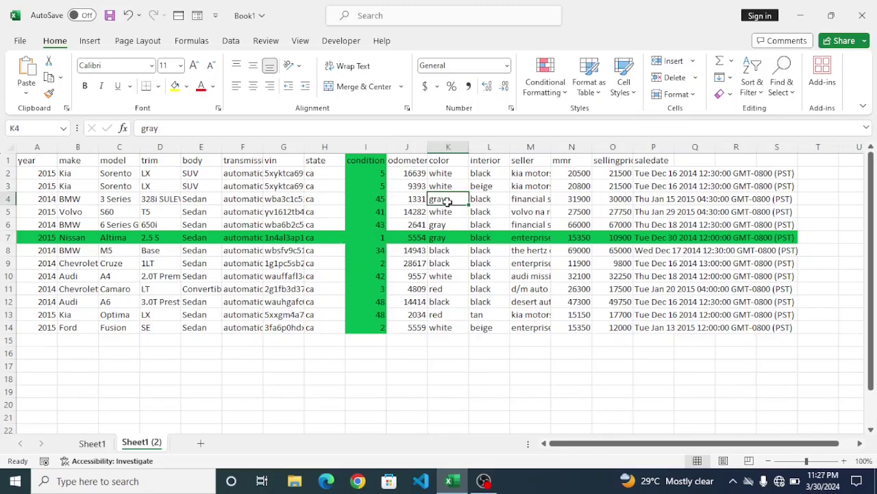
{"action": "key", "text": "F9"}
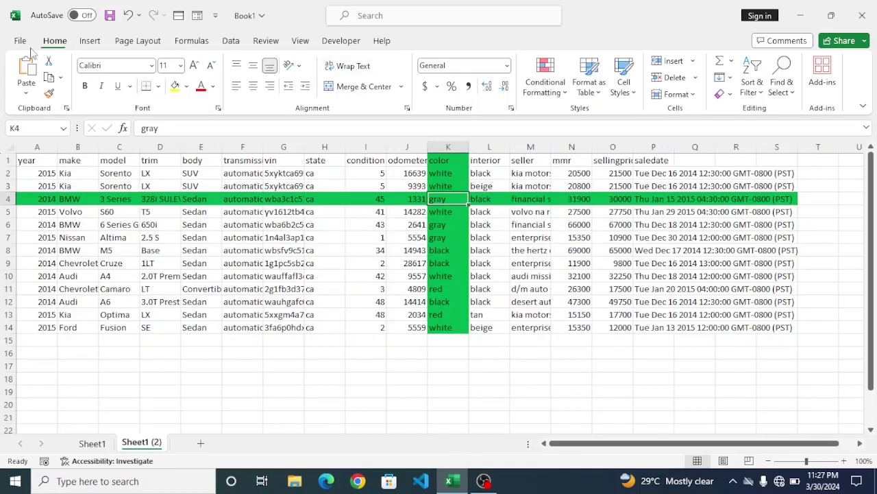
- Open the VBA code module for Sheet2 (Sheet1 (2)) and set up an empty Worksheet SelectionChange procedure
{"action": "left_click", "coordinate": [342, 41]}
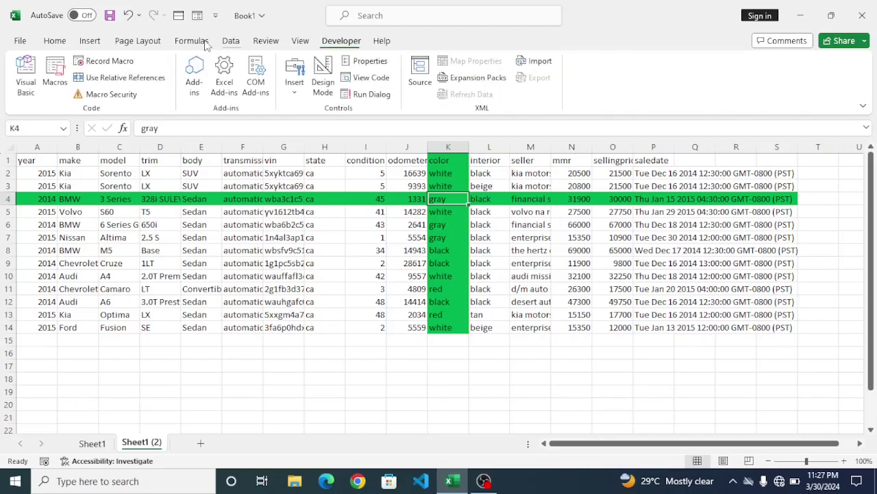
{"action": "left_click", "coordinate": [26, 88]}
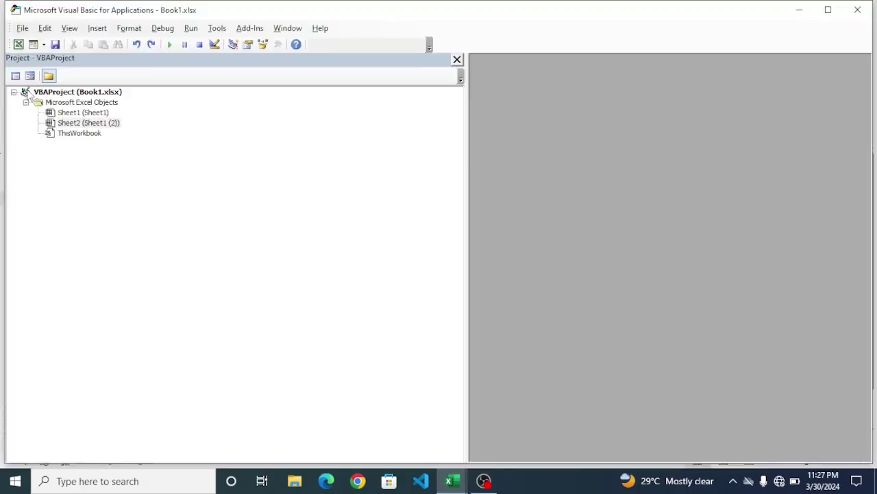
{"action": "double_click", "coordinate": [92, 124]}
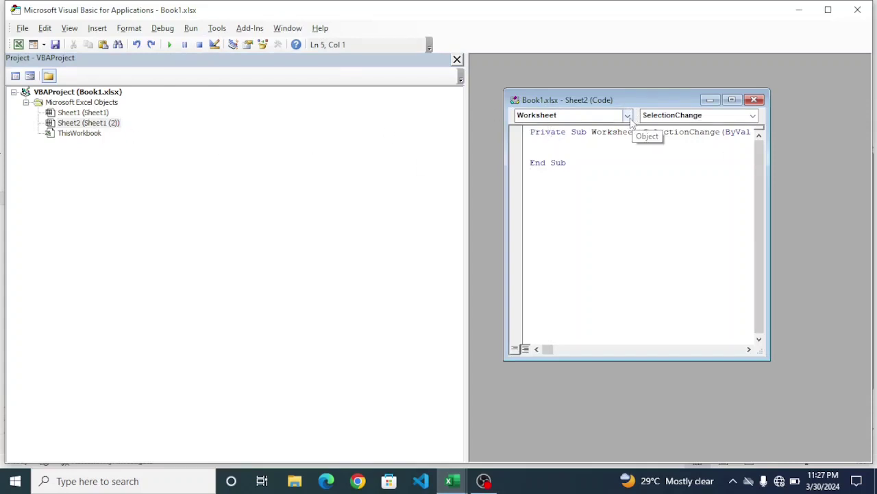
{"action": "left_click", "coordinate": [555, 150]}
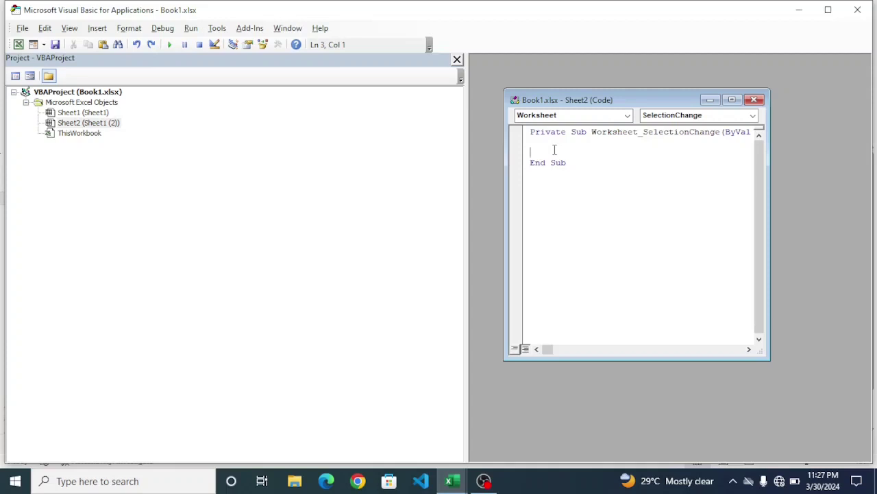
- Add Application.Calculate to the Worksheet_SelectionChange procedure and close the Visual Basic editor
{"action": "type", "text": "A"}
{"action": "type", "text": "pplication.Calculate"}
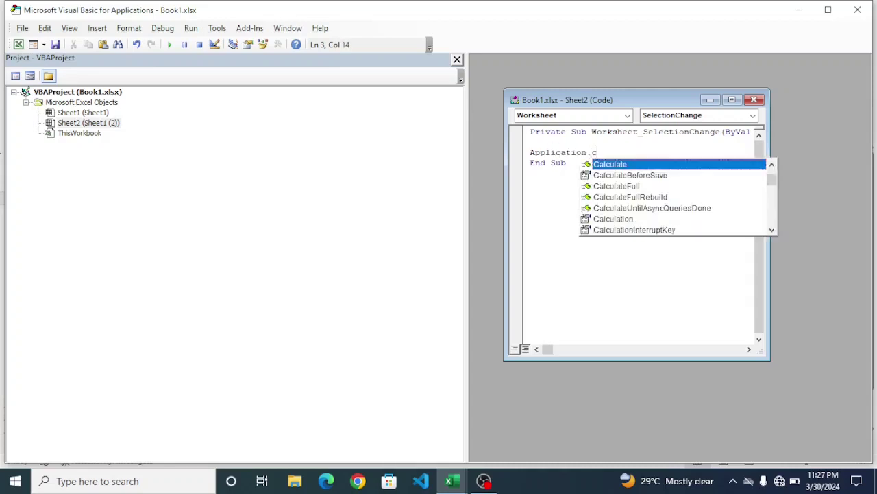
{"action": "key", "text": "Return"}
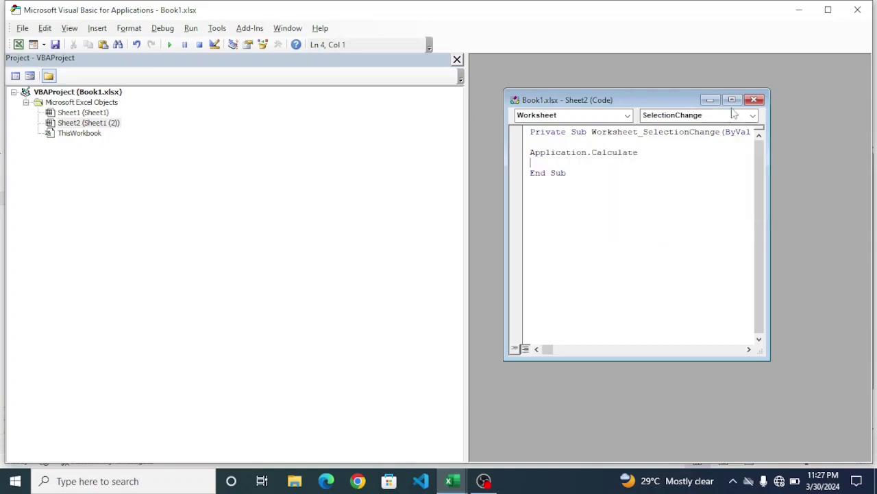
{"action": "left_click", "coordinate": [754, 100]}
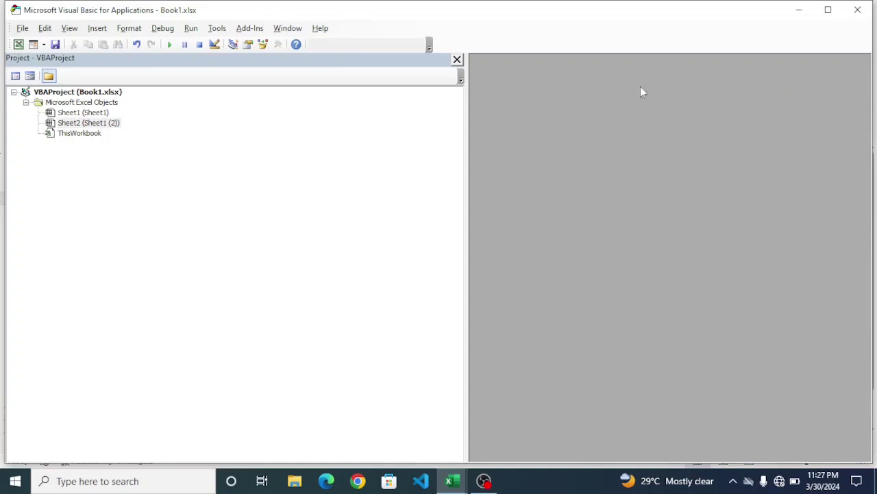
{"action": "left_click", "coordinate": [456, 59]}
{"action": "left_click", "coordinate": [859, 16]}
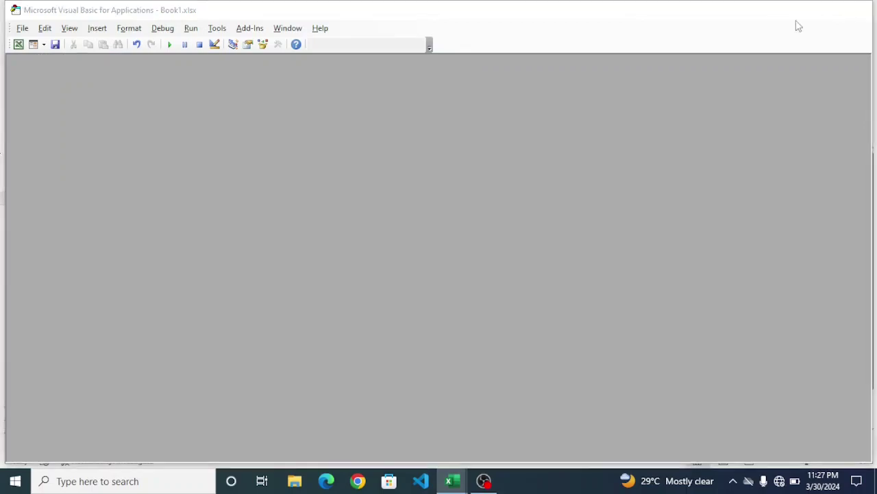
- Test the automatic row and column highlight by moving the active cell to M8, I6 and H5
{"action": "left_click", "coordinate": [512, 250]}
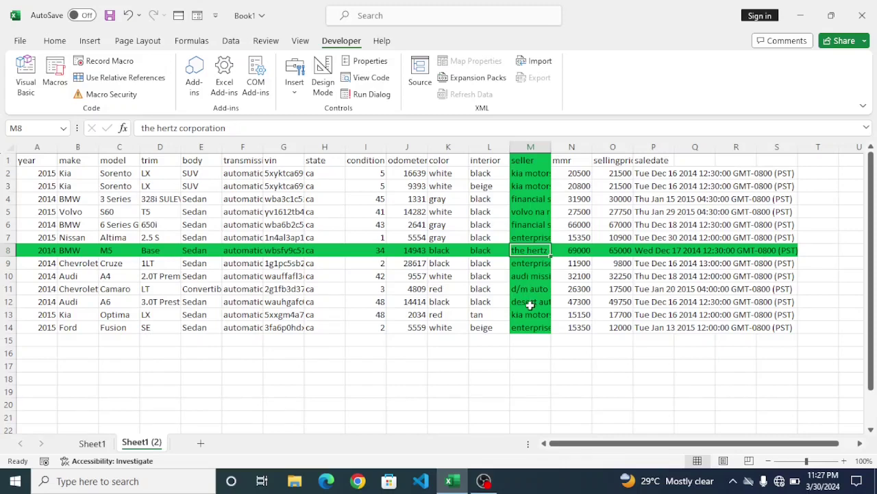
{"action": "left_click", "coordinate": [290, 185]}
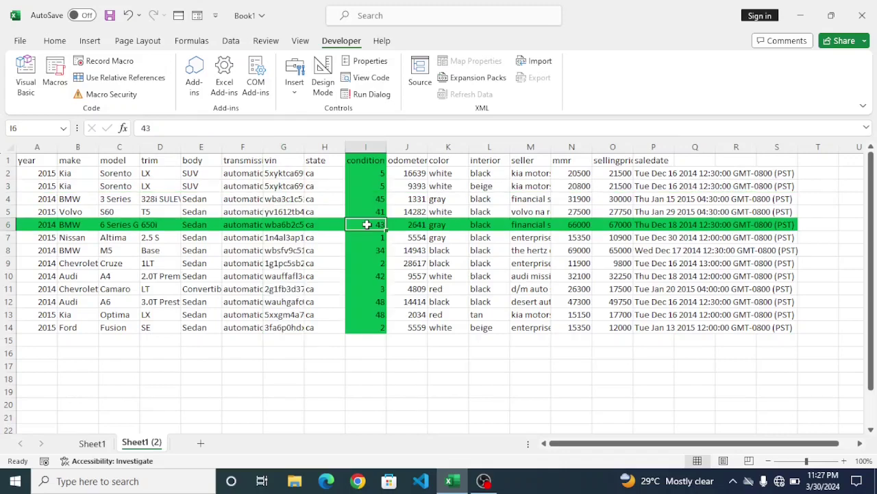
{"action": "key", "text": "Left"}
{"action": "key", "text": "Up"}
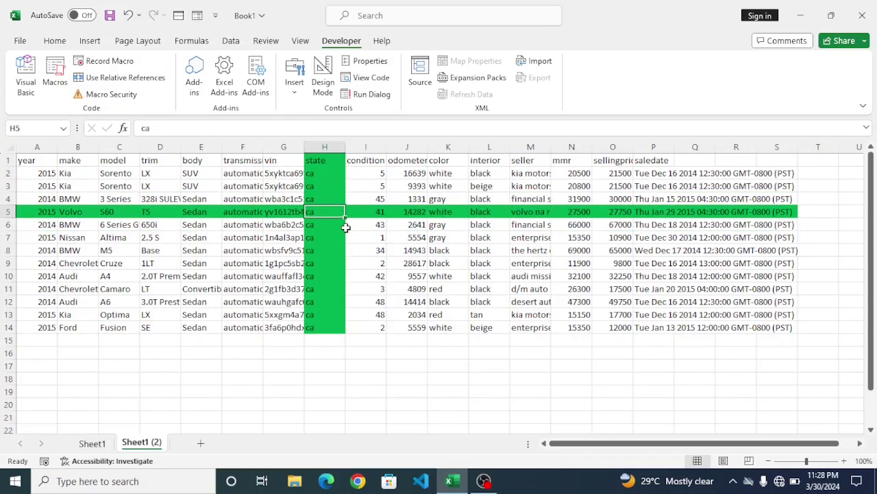